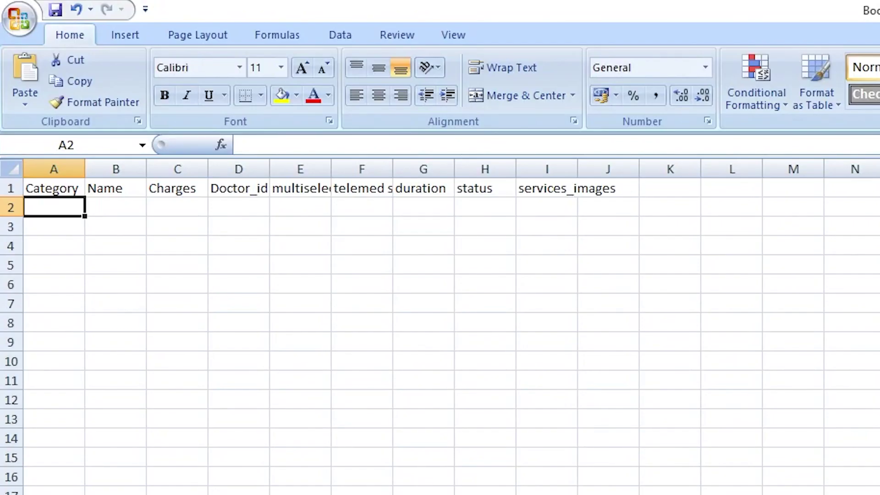
Step: Enter 'general doctor' in cell A2 and a name beside it, then open the patient import form
{"action": "type", "text": "general doctor"}
{"action": "key", "text": "Tab"}
{"action": "type", "text": "alex"}
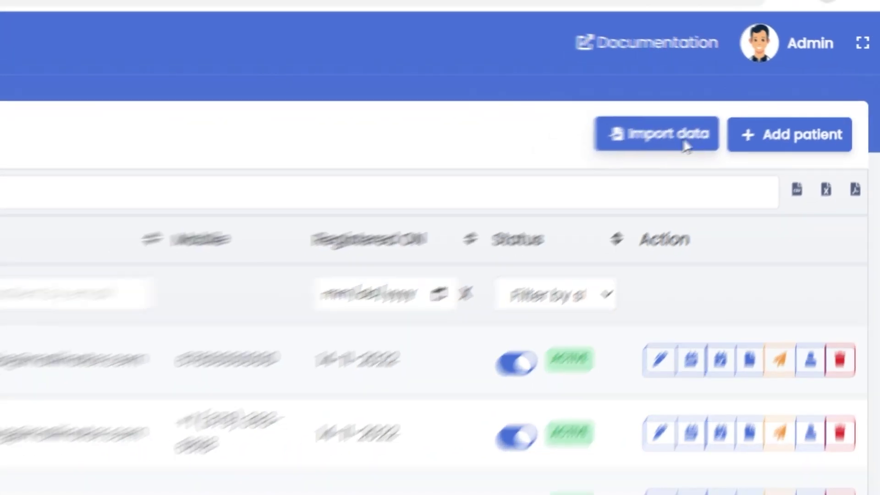
{"action": "left_click", "coordinate": [660, 142]}
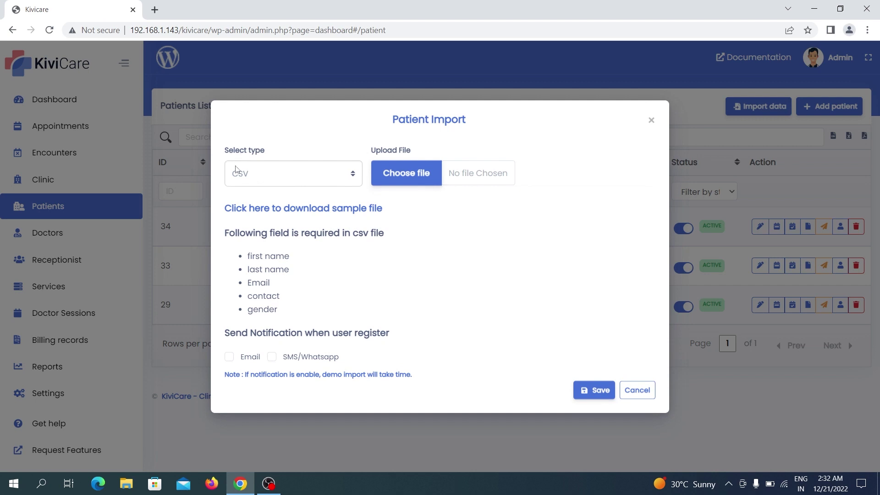
Step: Keep CSV as the patient import type and review the required fields and notification options
{"action": "left_click", "coordinate": [253, 177]}
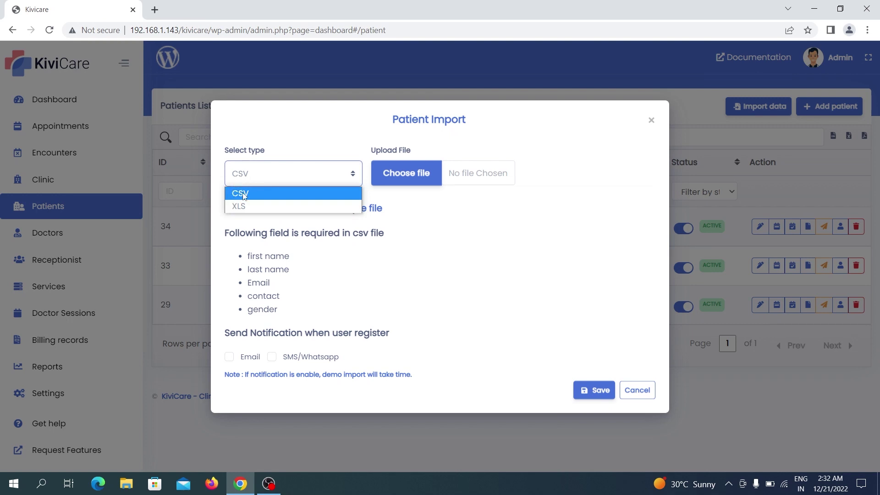
{"action": "left_click", "coordinate": [459, 221]}
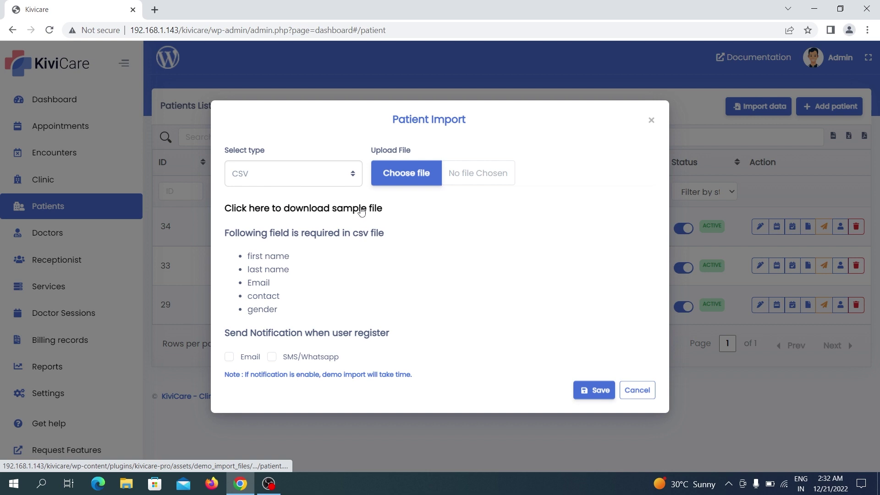
{"action": "left_click_drag", "start_coordinate": [224, 233], "coordinate": [393, 233]}
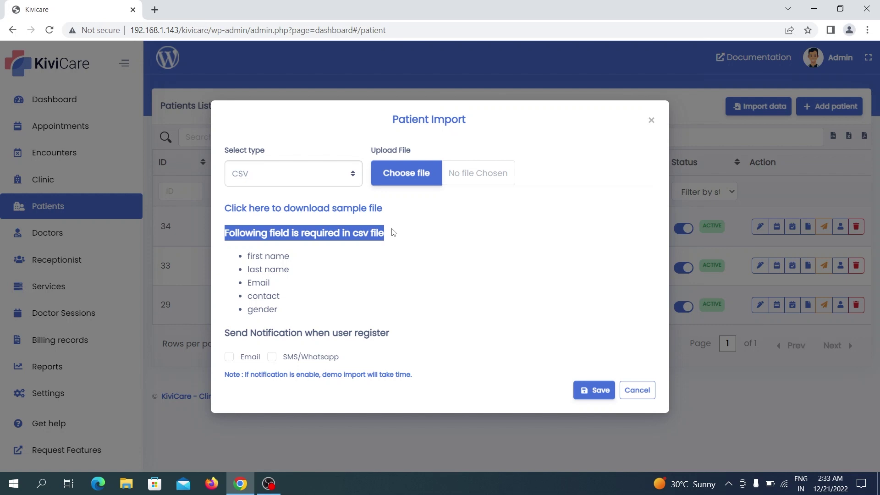
{"action": "left_click_drag", "start_coordinate": [250, 256], "coordinate": [281, 311]}
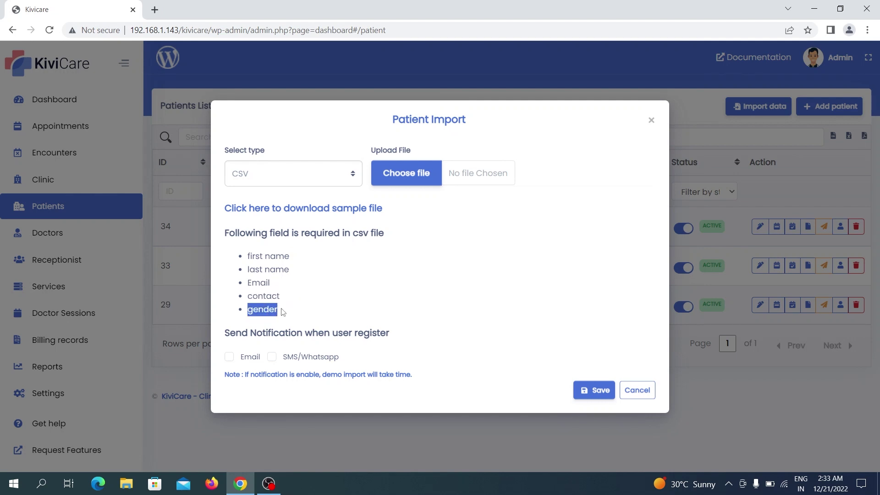
{"action": "left_click", "coordinate": [321, 320]}
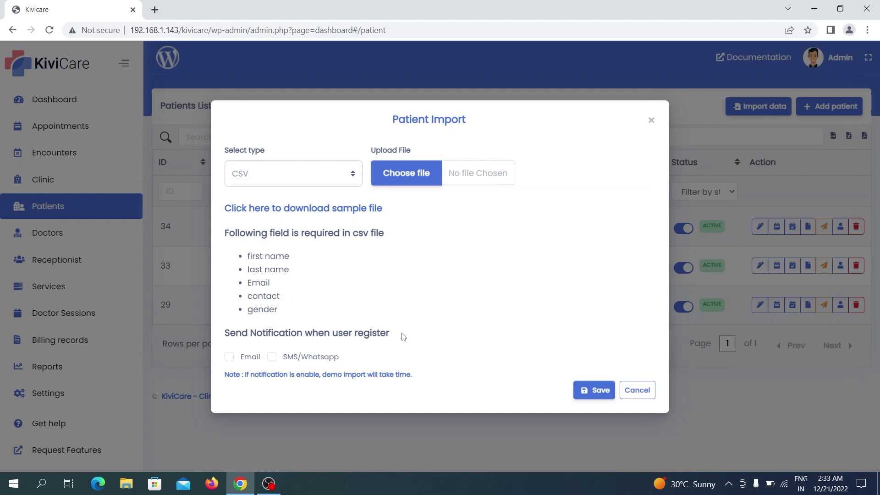
{"action": "left_click_drag", "start_coordinate": [222, 333], "coordinate": [357, 326]}
{"action": "left_click", "coordinate": [362, 327]}
{"action": "left_click_drag", "start_coordinate": [224, 375], "coordinate": [427, 375]}
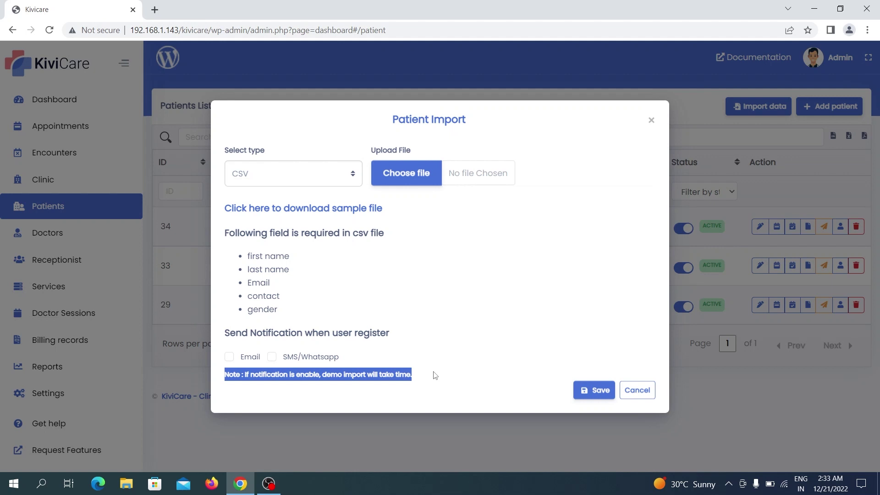
{"action": "left_click", "coordinate": [435, 376]}
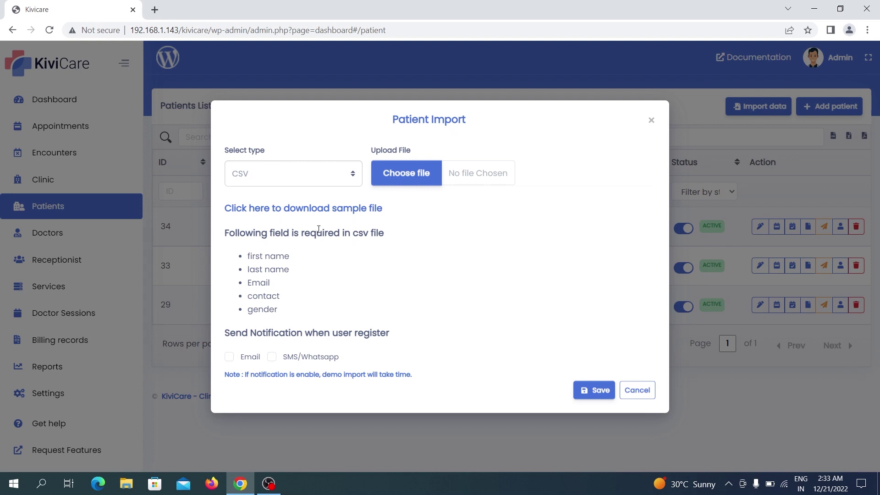
Step: Download the patient sample file and attach patient.csv from the Media Library
{"action": "left_click", "coordinate": [310, 217]}
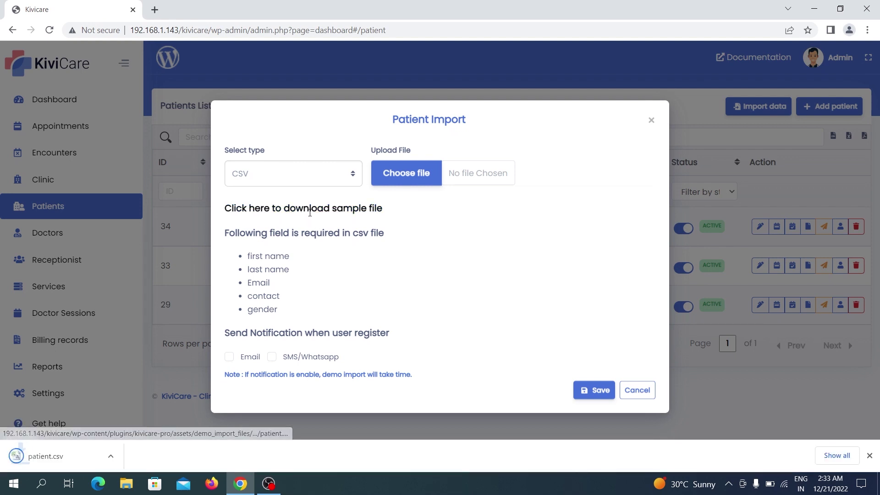
{"action": "left_click", "coordinate": [869, 455]}
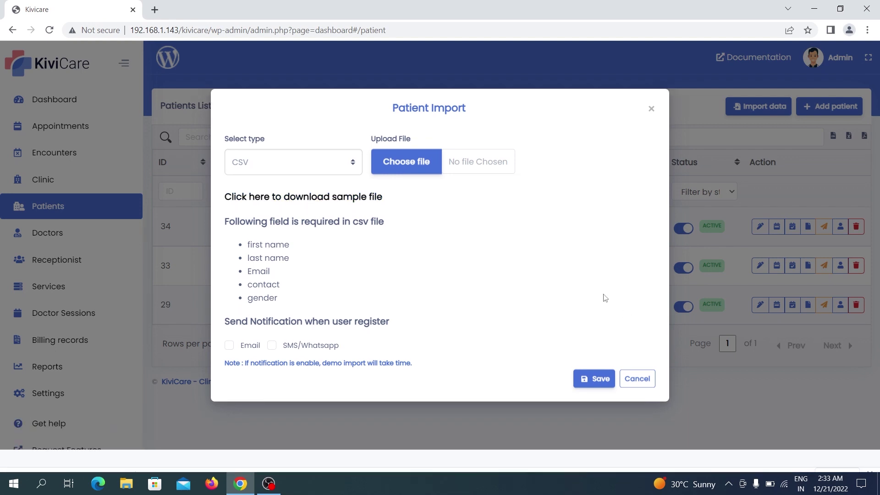
{"action": "left_click", "coordinate": [415, 177]}
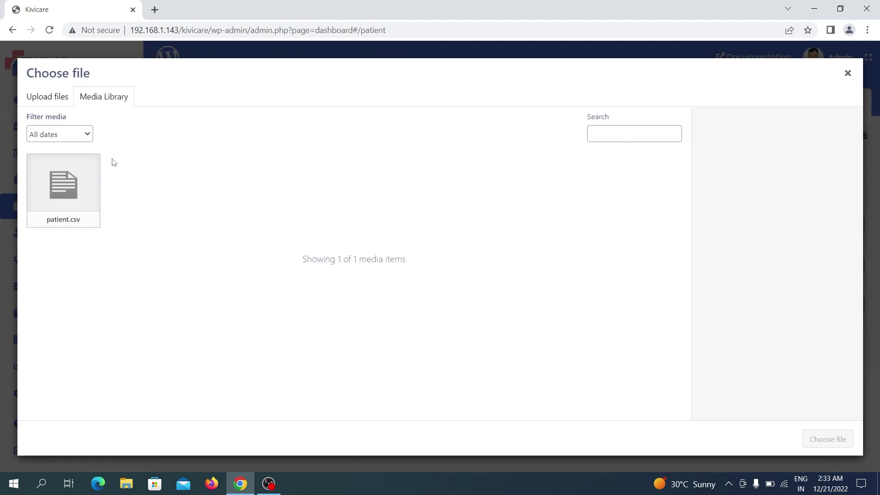
{"action": "left_click", "coordinate": [40, 97]}
{"action": "left_click", "coordinate": [79, 101]}
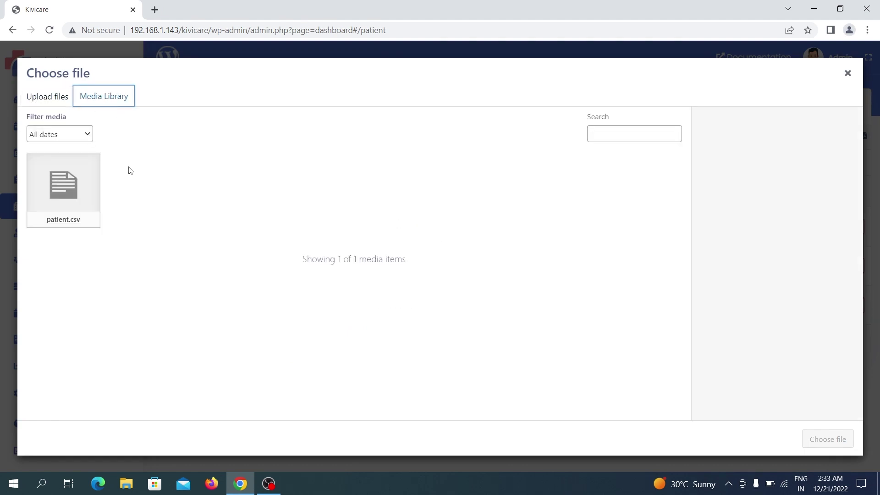
{"action": "left_click", "coordinate": [76, 195]}
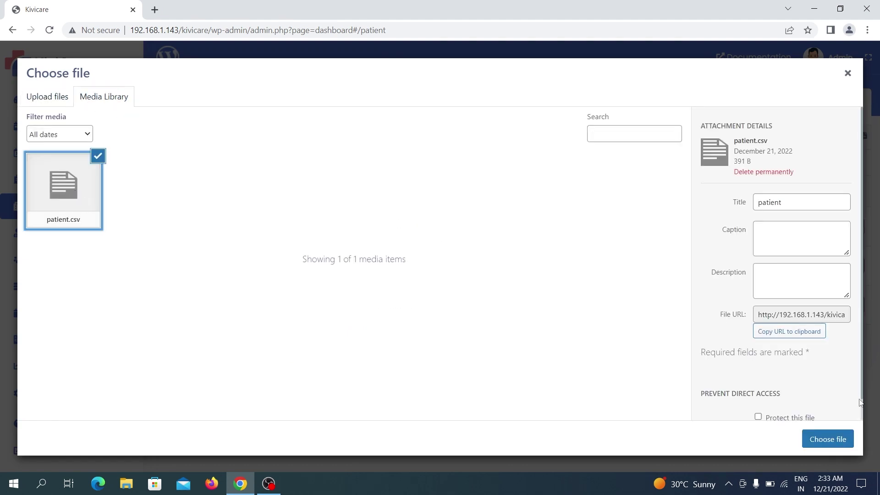
{"action": "left_click", "coordinate": [829, 436]}
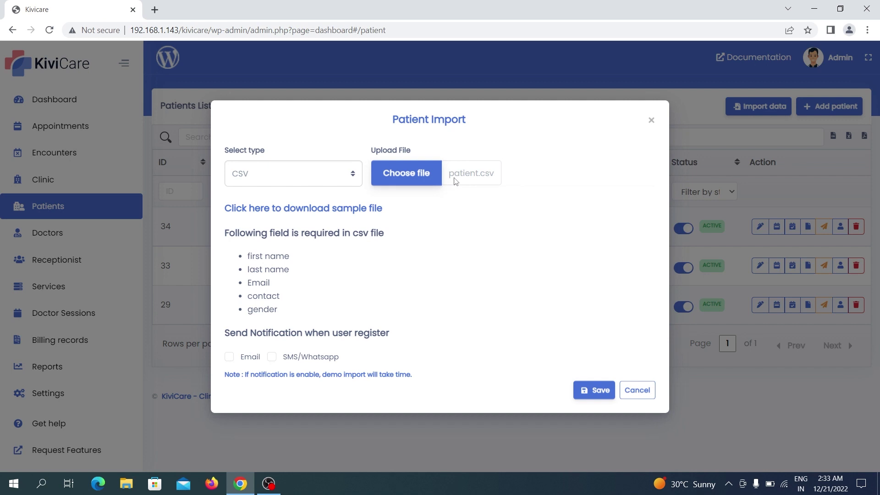
Step: Import patient.csv, inserting 1 row for the demo patient, then go to the Doctors list
{"action": "left_click", "coordinate": [600, 388]}
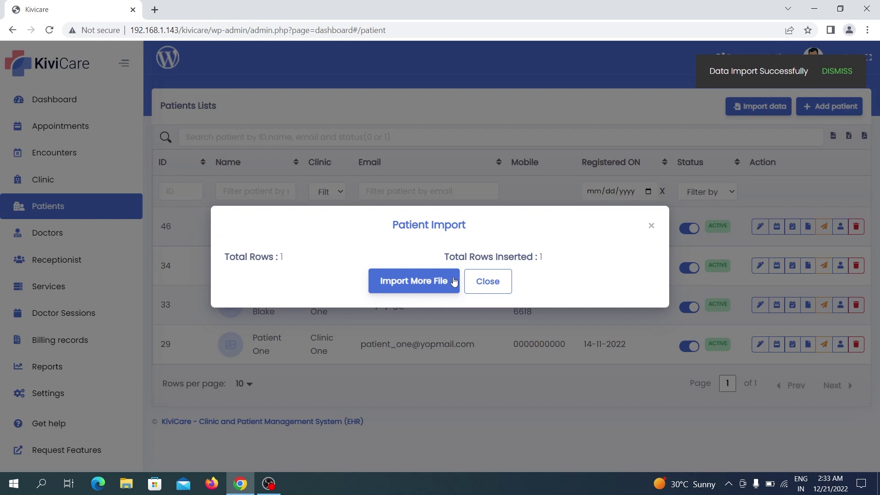
{"action": "left_click", "coordinate": [487, 281]}
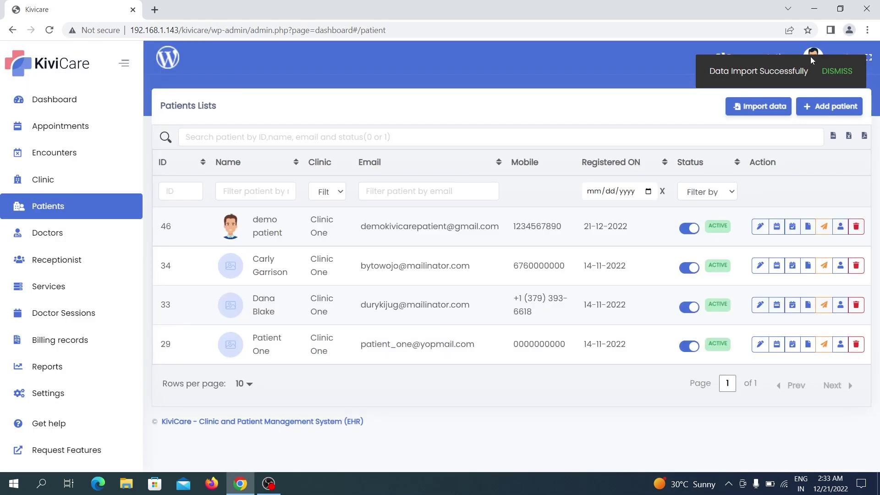
{"action": "left_click", "coordinate": [836, 72]}
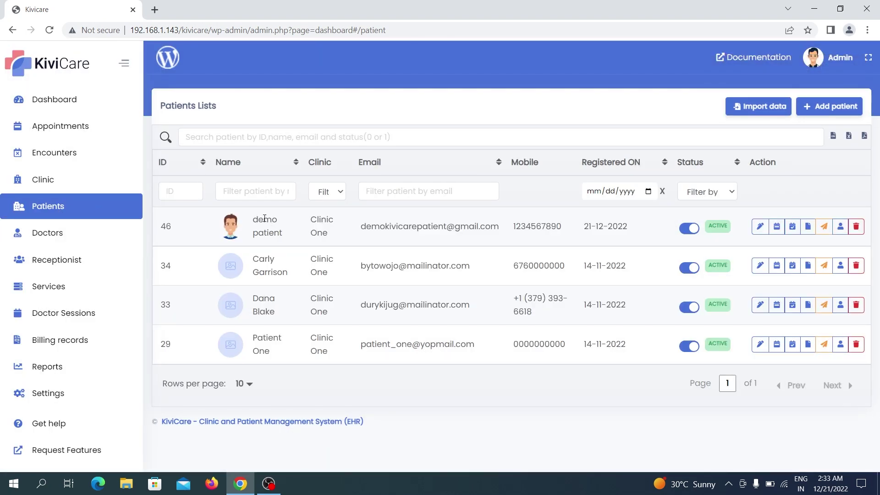
{"action": "left_click_drag", "start_coordinate": [283, 236], "coordinate": [256, 214]}
{"action": "left_click", "coordinate": [282, 108]}
{"action": "left_click", "coordinate": [38, 234]}
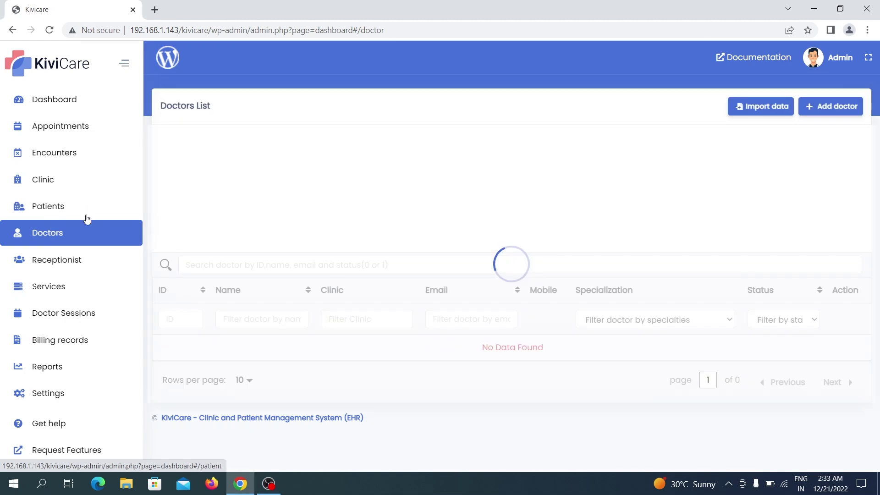
Step: Set the doctor import type to XLS and download the doctor.xlsx sample file
{"action": "left_click", "coordinate": [764, 108]}
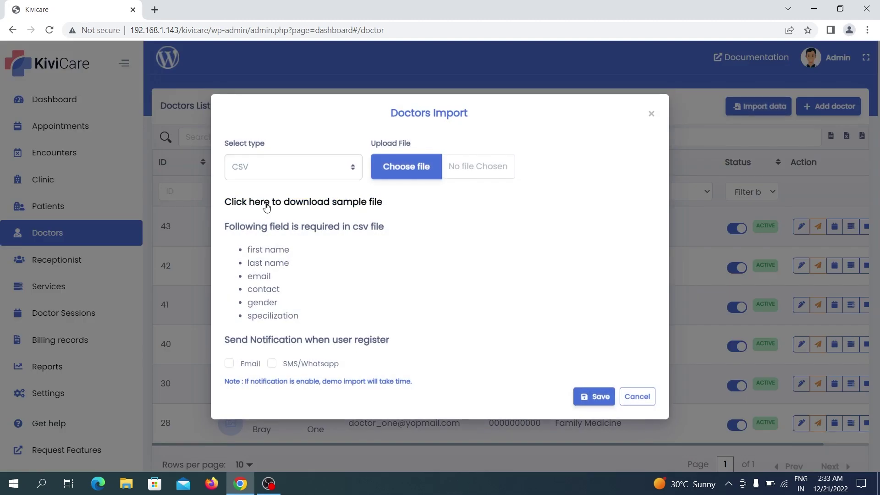
{"action": "left_click", "coordinate": [272, 171]}
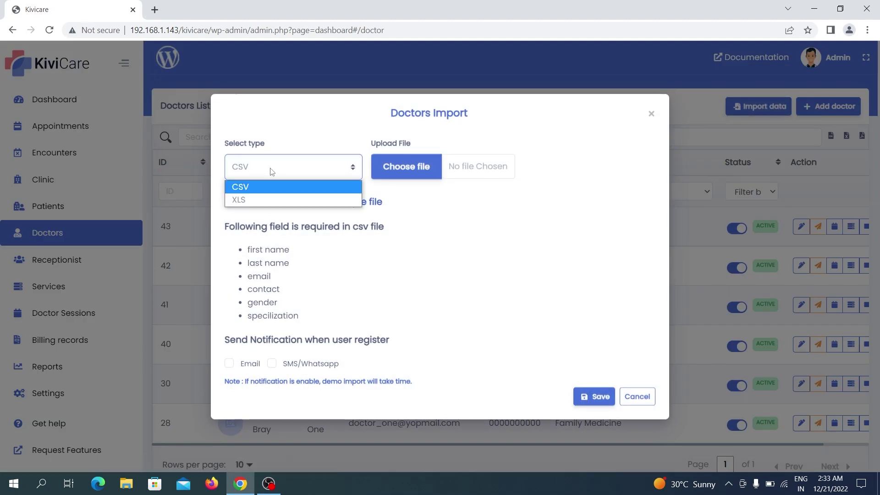
{"action": "left_click", "coordinate": [254, 203]}
{"action": "left_click", "coordinate": [311, 202]}
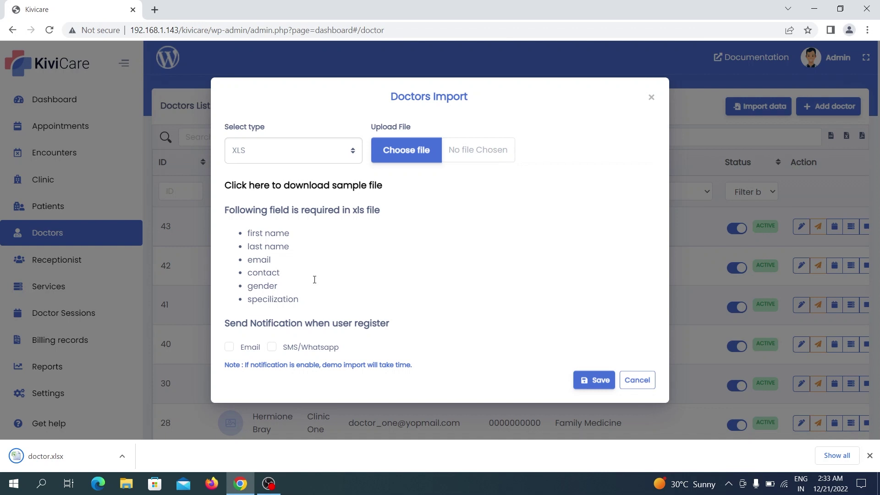
Step: Upload doctor.xlsx from the computer as the import file and run the doctor import
{"action": "left_click", "coordinate": [401, 156]}
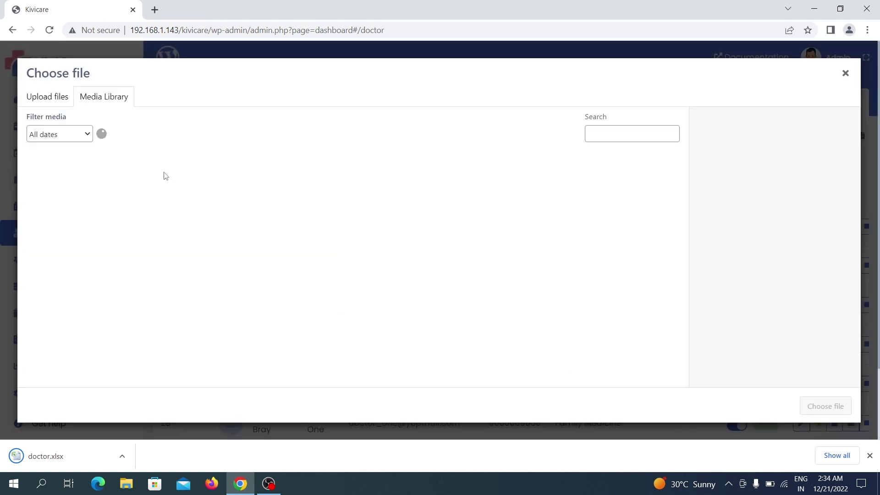
{"action": "left_click", "coordinate": [44, 101]}
{"action": "left_click", "coordinate": [424, 256]}
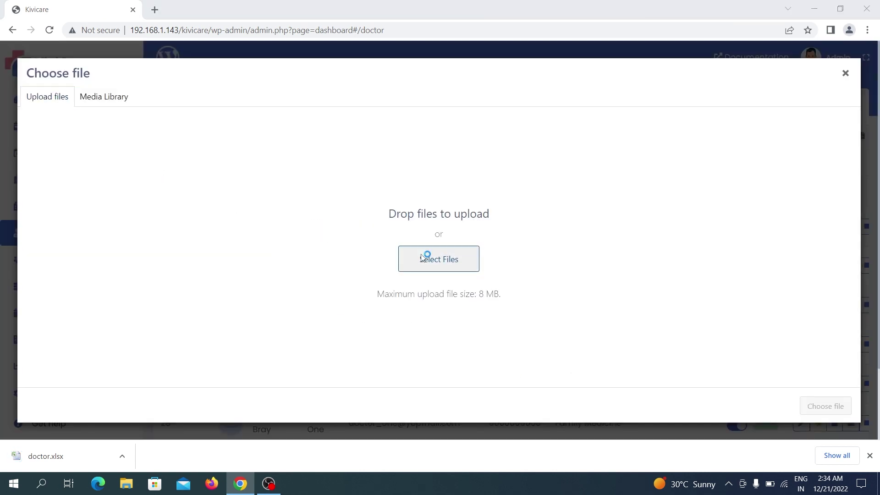
{"action": "left_click", "coordinate": [132, 115]}
{"action": "left_click", "coordinate": [353, 257]}
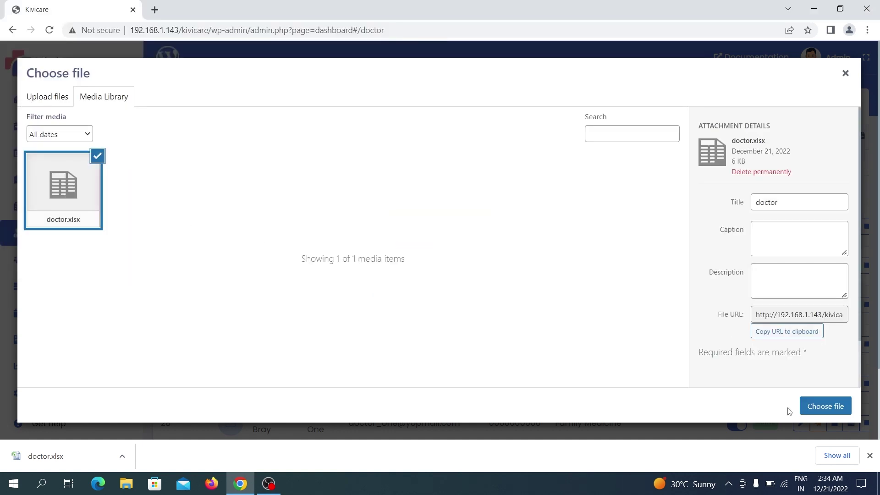
{"action": "left_click", "coordinate": [827, 405]}
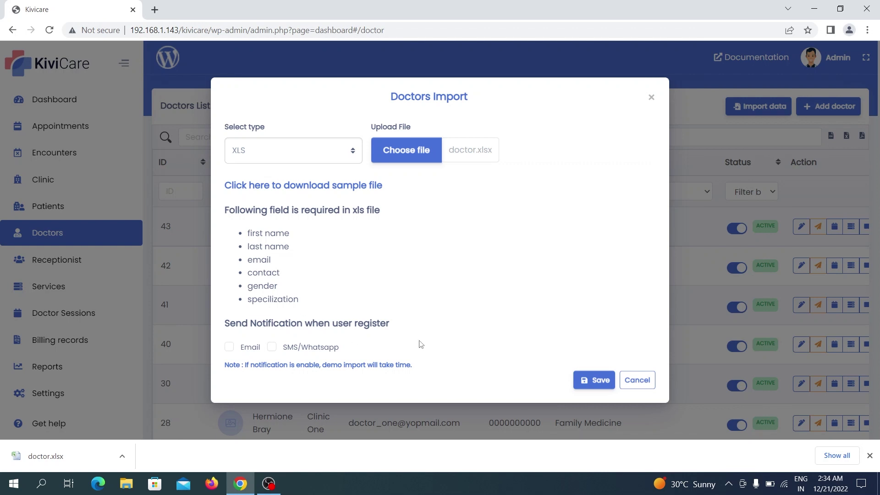
{"action": "left_click", "coordinate": [584, 378]}
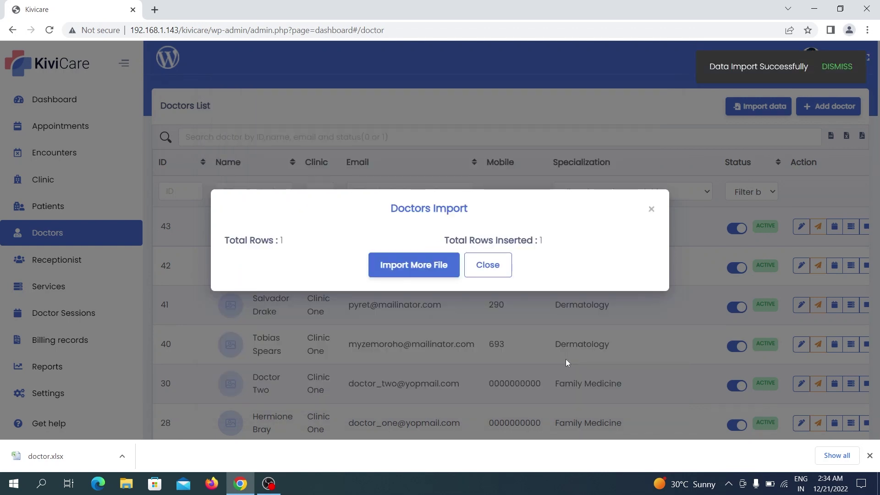
Step: Check the rows-inserted result and confirm doctor one, ID 47, in the Doctors List
{"action": "left_click_drag", "start_coordinate": [455, 238], "coordinate": [536, 240]}
{"action": "left_click", "coordinate": [488, 265]}
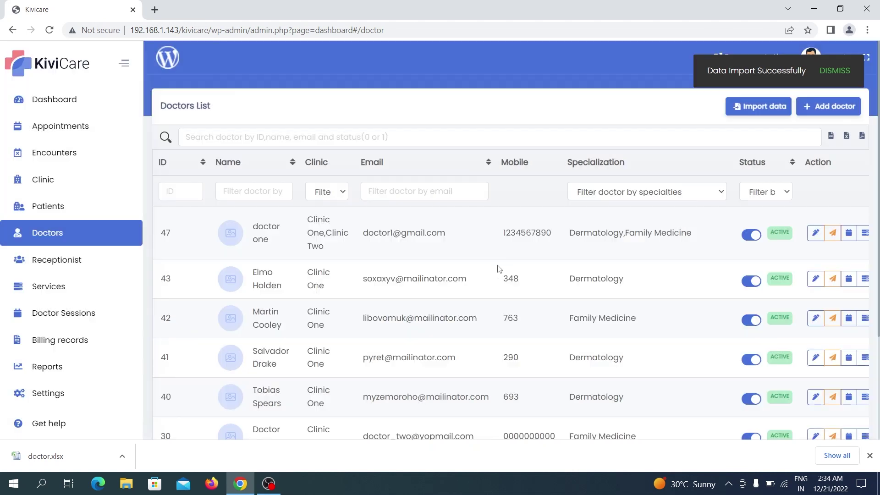
{"action": "scroll", "coordinate": [288, 242], "scroll_direction": "down", "scroll_amount": 3}
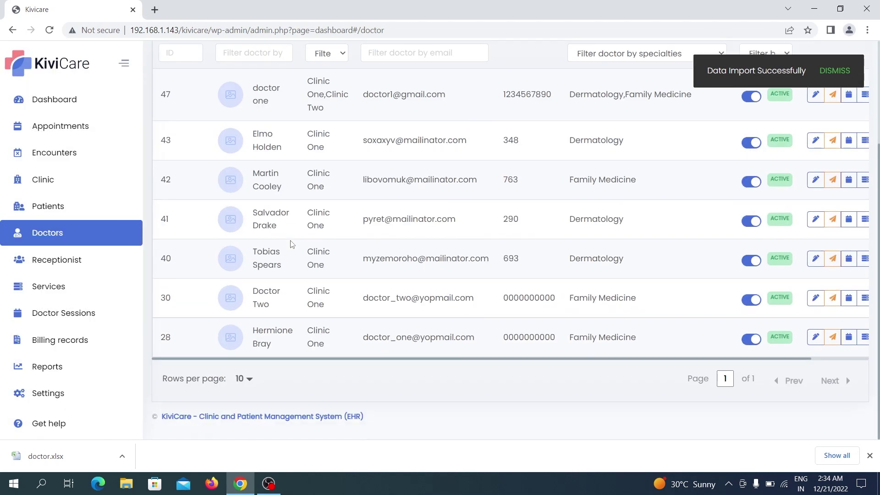
{"action": "scroll", "coordinate": [292, 243], "scroll_direction": "up", "scroll_amount": 3}
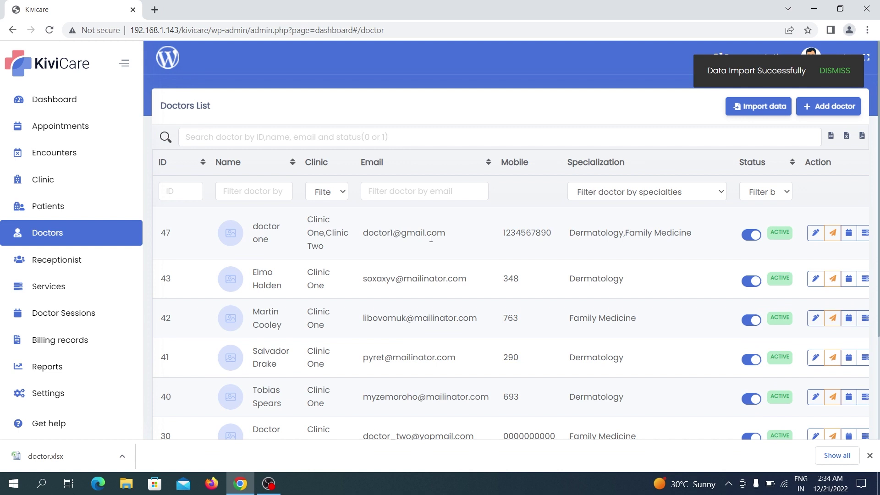
{"action": "left_click_drag", "start_coordinate": [450, 242], "coordinate": [356, 248]}
{"action": "left_click", "coordinate": [353, 248]}
{"action": "left_click_drag", "start_coordinate": [277, 252], "coordinate": [243, 225]}
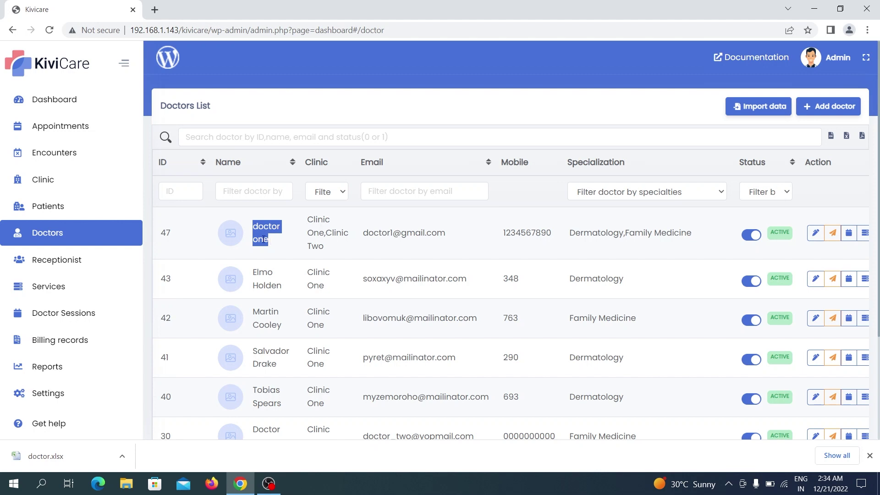
Step: Download the service.csv sample from the Services import dialog, then return to the Doctors list
{"action": "left_click", "coordinate": [80, 260]}
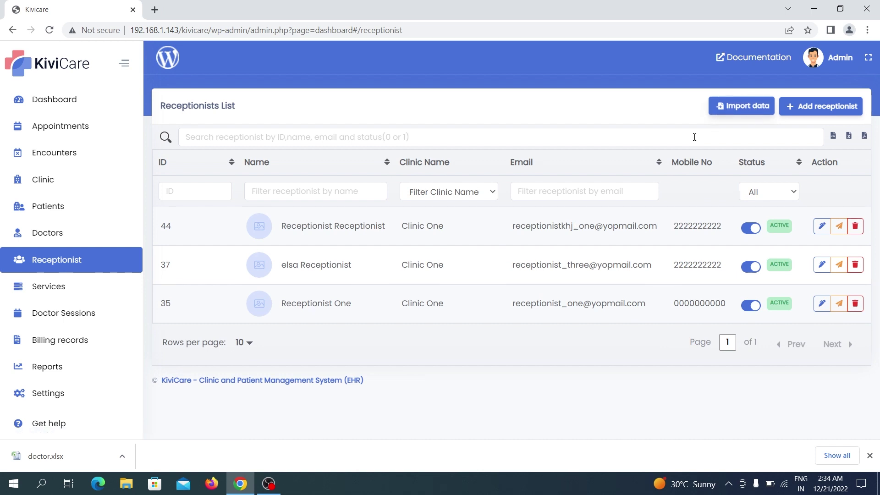
{"action": "left_click", "coordinate": [34, 288]}
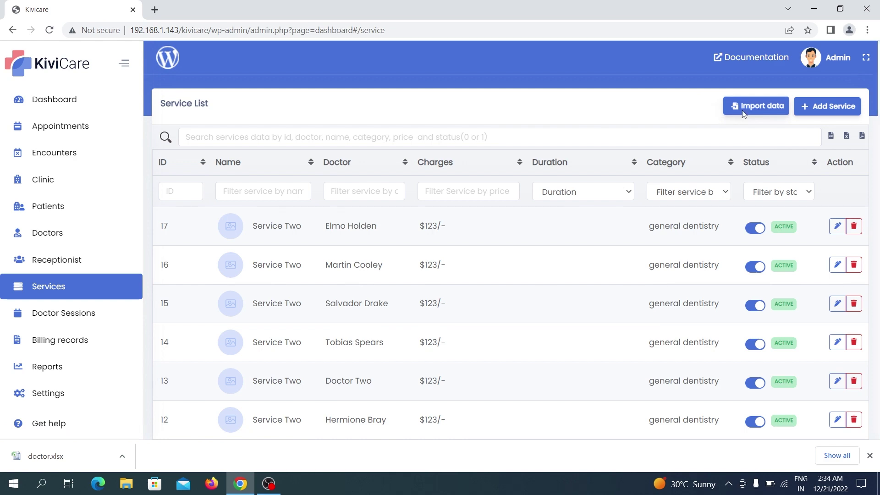
{"action": "left_click", "coordinate": [743, 110]}
{"action": "left_click", "coordinate": [265, 229]}
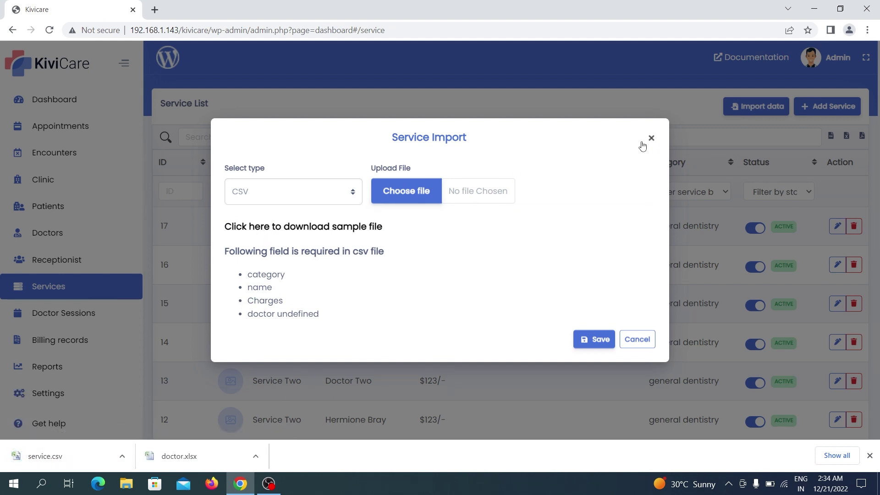
{"action": "left_click", "coordinate": [89, 190]}
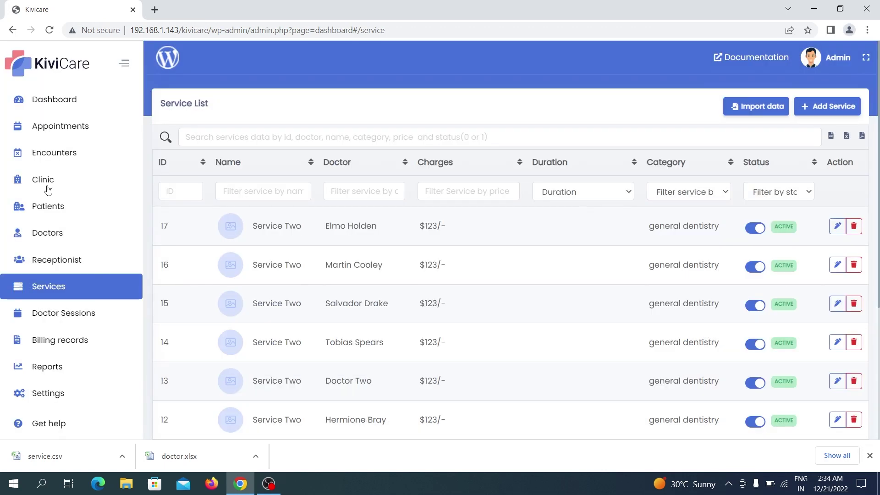
{"action": "left_click", "coordinate": [50, 233]}
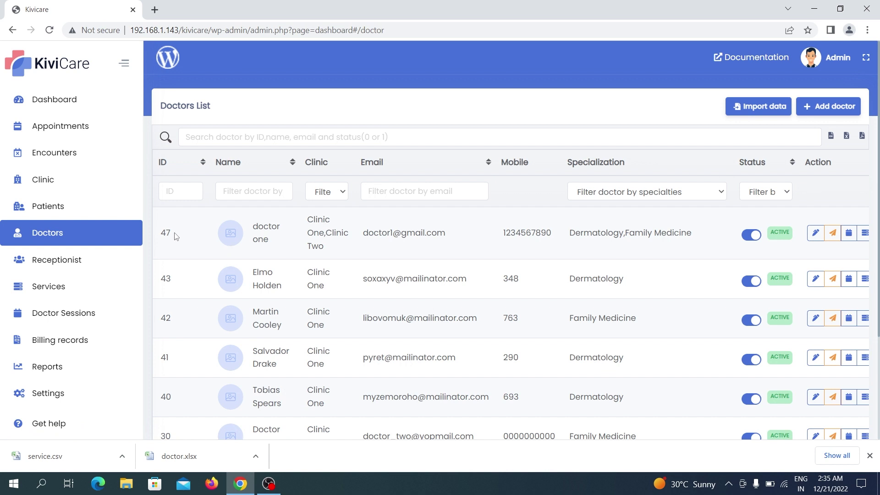
Step: Select doctor one's ID 47 and open File Explorer to reach the downloaded sample
{"action": "left_click_drag", "start_coordinate": [166, 233], "coordinate": [155, 234]}
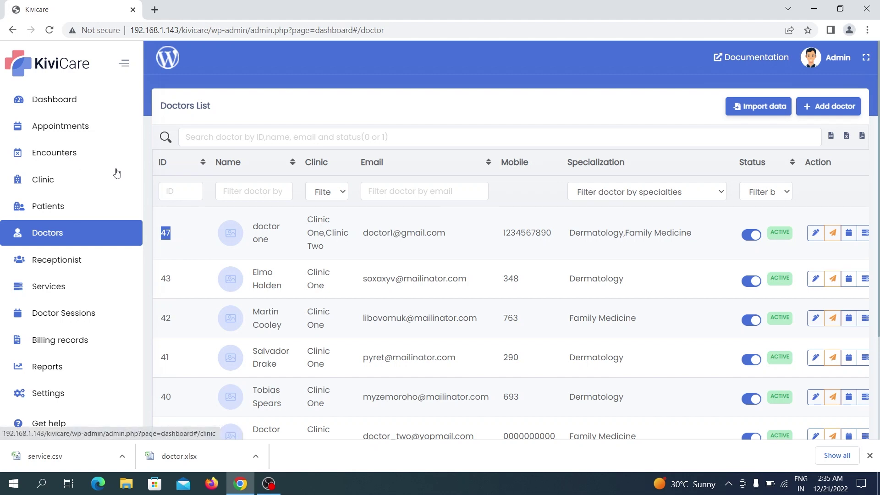
{"action": "left_click", "coordinate": [126, 484]}
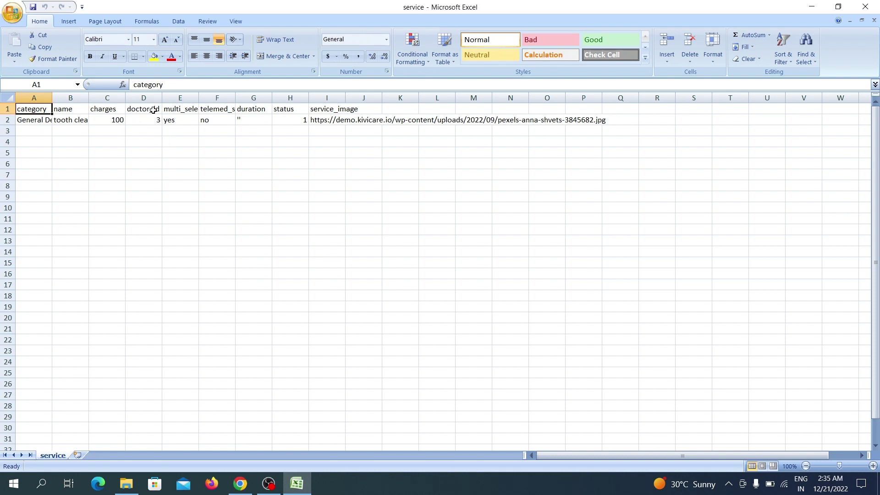
Step: Back in the Doctors List, select doctor one's ID 47 again
{"action": "key", "text": "alt+Tab"}
{"action": "scroll", "coordinate": [181, 260], "scroll_direction": "down", "scroll_amount": 3}
{"action": "scroll", "coordinate": [179, 260], "scroll_direction": "down", "scroll_amount": 1}
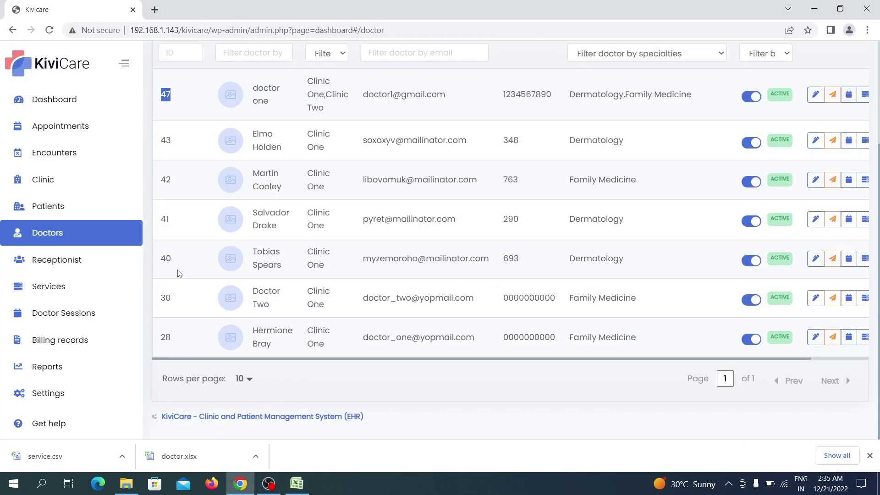
{"action": "left_click", "coordinate": [362, 390]}
{"action": "left_click_drag", "start_coordinate": [167, 312], "coordinate": [165, 250]}
{"action": "left_click", "coordinate": [166, 240]}
{"action": "left_click_drag", "start_coordinate": [158, 94], "coordinate": [167, 94]}
Step: Change doctor_id in cell D2 to 47 and save service.csv in CSV format
{"action": "key", "text": "alt+Tab"}
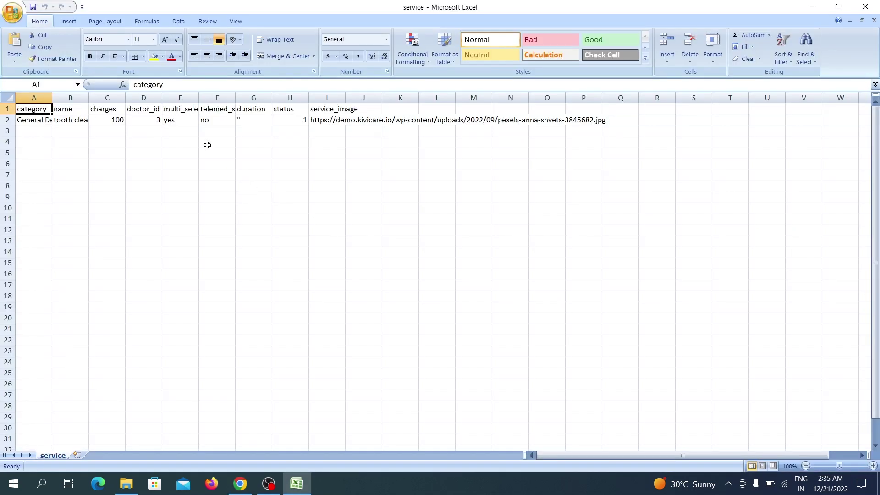
{"action": "left_click", "coordinate": [149, 124]}
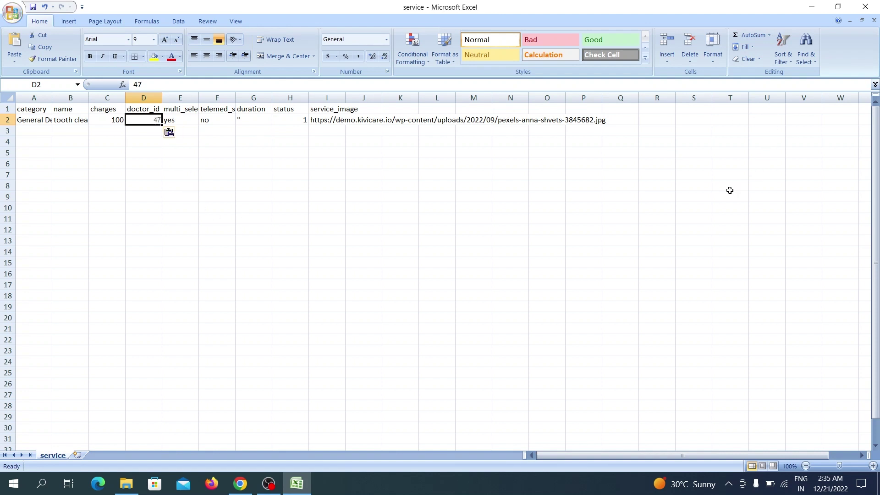
{"action": "key", "text": "ctrl+s"}
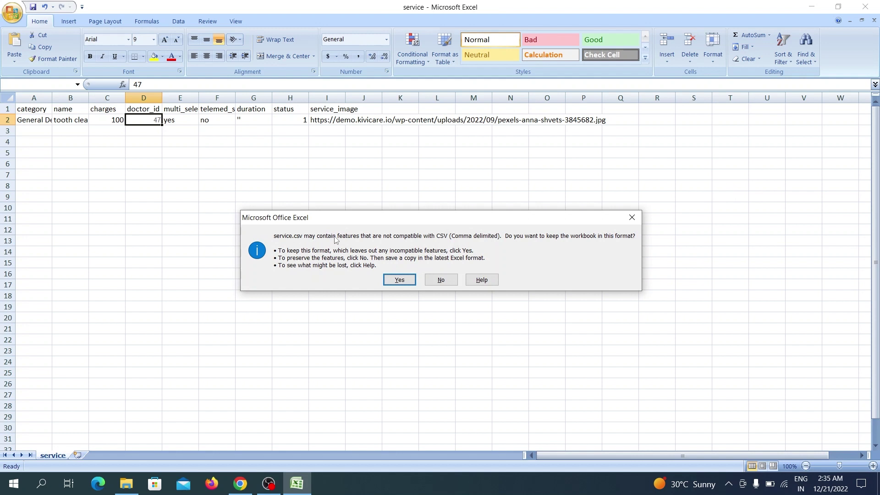
{"action": "key", "text": "Return"}
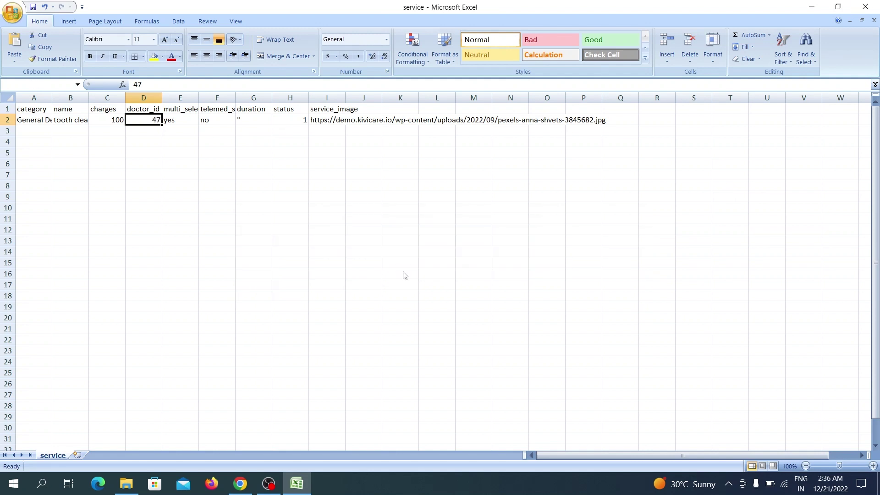
Step: Save a copy of the sheet as service1, keeping the CSV format
{"action": "key", "text": "F12"}
{"action": "left_click", "coordinate": [405, 255]}
{"action": "left_click", "coordinate": [397, 271]}
{"action": "key", "text": "End"}
{"action": "type", "text": "1"}
{"action": "key", "text": "Return"}
{"action": "left_click", "coordinate": [58, 287]}
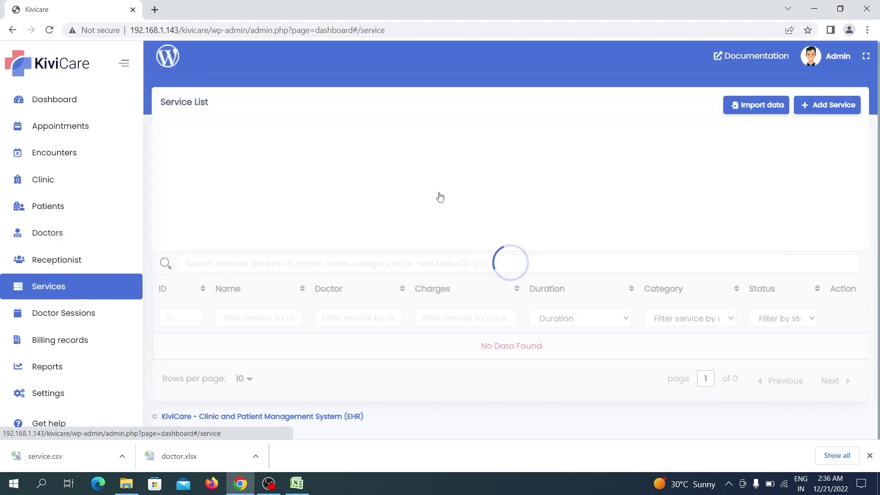
Step: Upload service1.csv from Downloads and attach it as the service import file
{"action": "scroll", "coordinate": [794, 109], "scroll_direction": "down", "scroll_amount": 5}
{"action": "scroll", "coordinate": [794, 109], "scroll_direction": "up", "scroll_amount": 3}
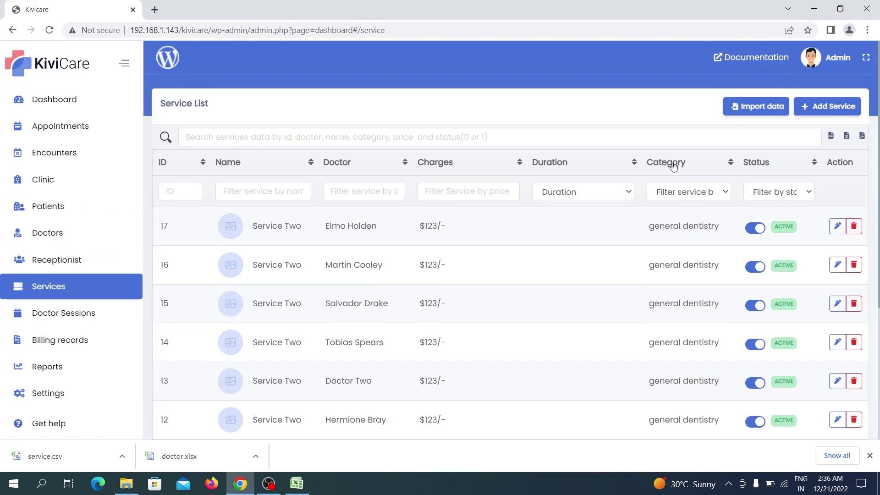
{"action": "left_click", "coordinate": [771, 108]}
{"action": "left_click", "coordinate": [424, 190]}
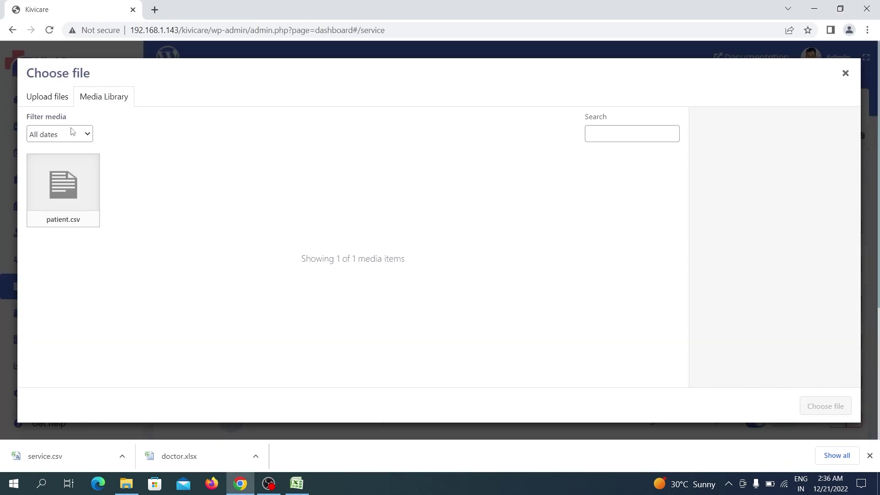
{"action": "left_click", "coordinate": [47, 96]}
{"action": "left_click", "coordinate": [419, 259]}
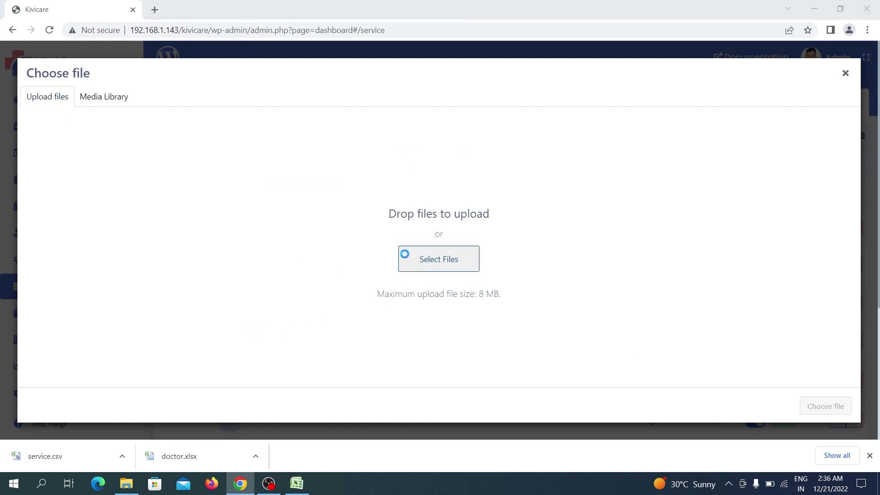
{"action": "left_click", "coordinate": [134, 109]}
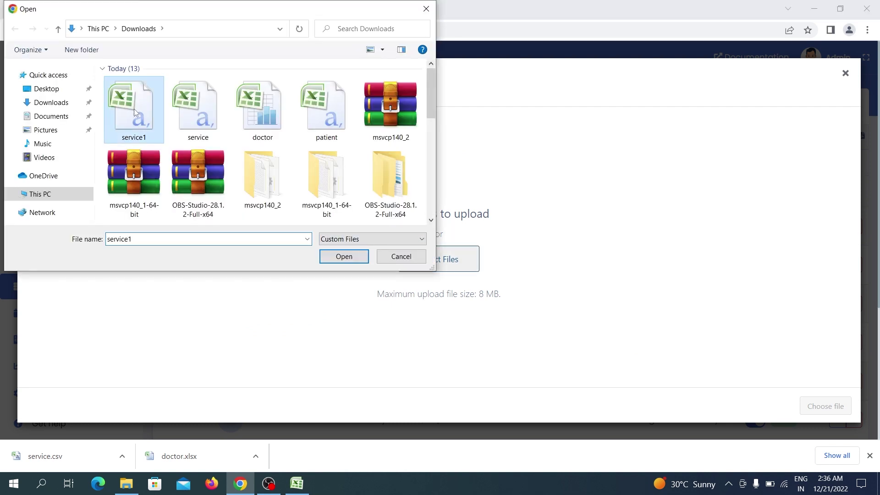
{"action": "left_click", "coordinate": [358, 258]}
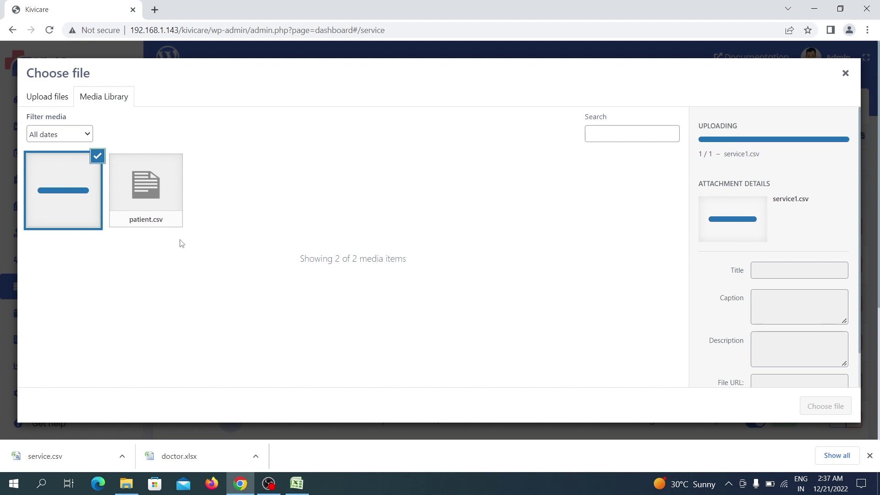
{"action": "left_click", "coordinate": [821, 406]}
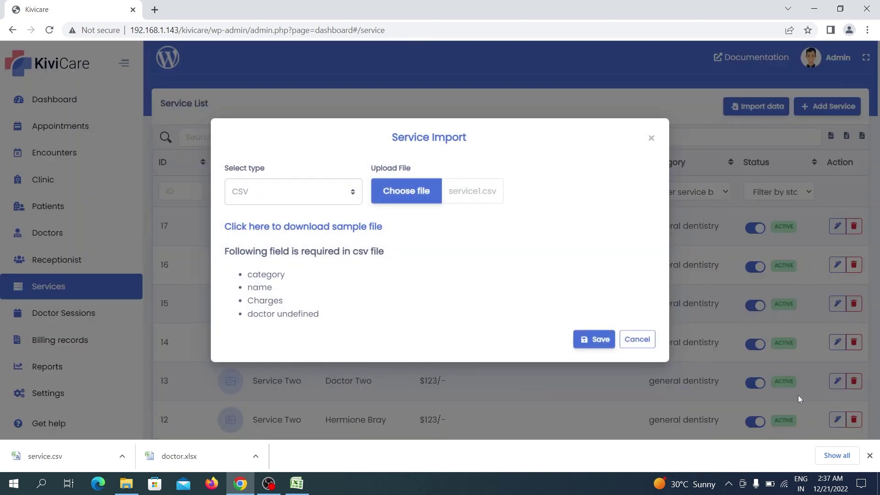
Step: Run the service import, adding tooth clean up for doctor one at $100
{"action": "left_click", "coordinate": [597, 340]}
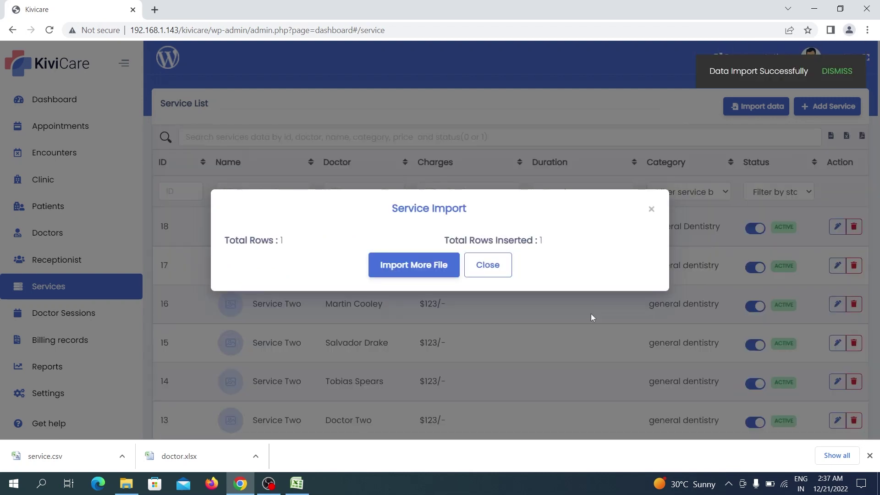
{"action": "left_click_drag", "start_coordinate": [393, 241], "coordinate": [652, 211]}
{"action": "left_click", "coordinate": [651, 211]}
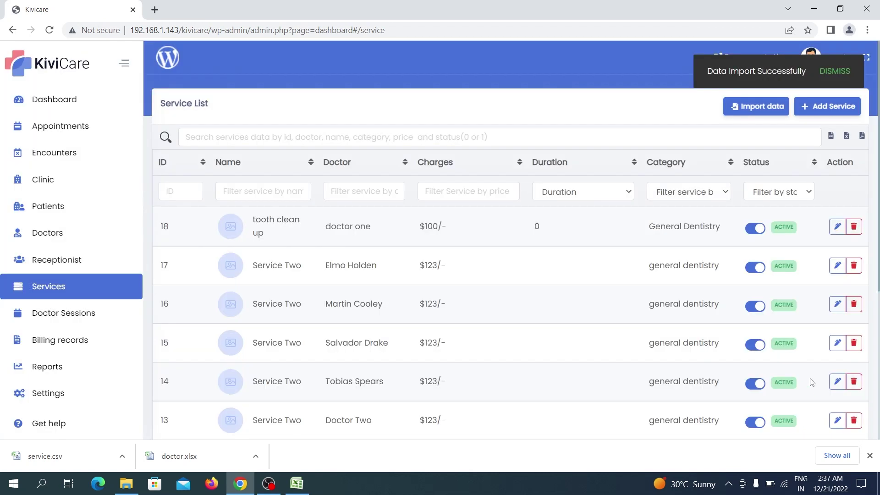
{"action": "left_click", "coordinate": [869, 455]}
{"action": "triple_click", "coordinate": [268, 233]}
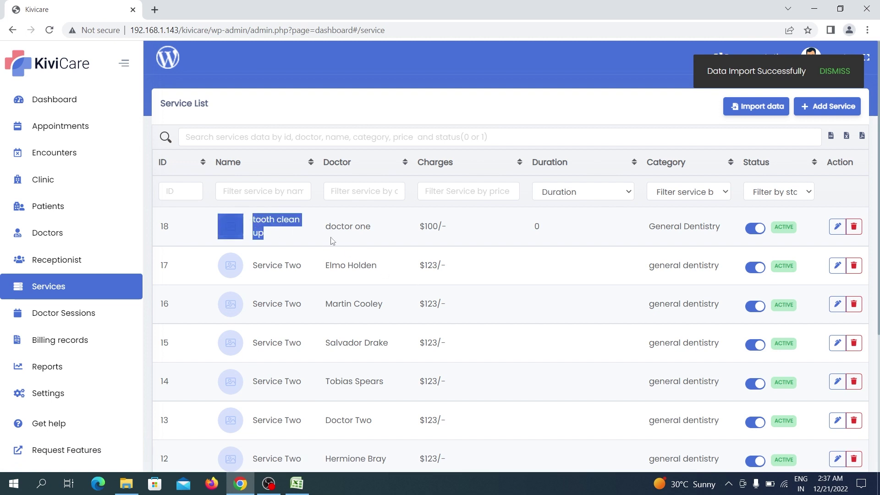
{"action": "double_click", "coordinate": [341, 227]}
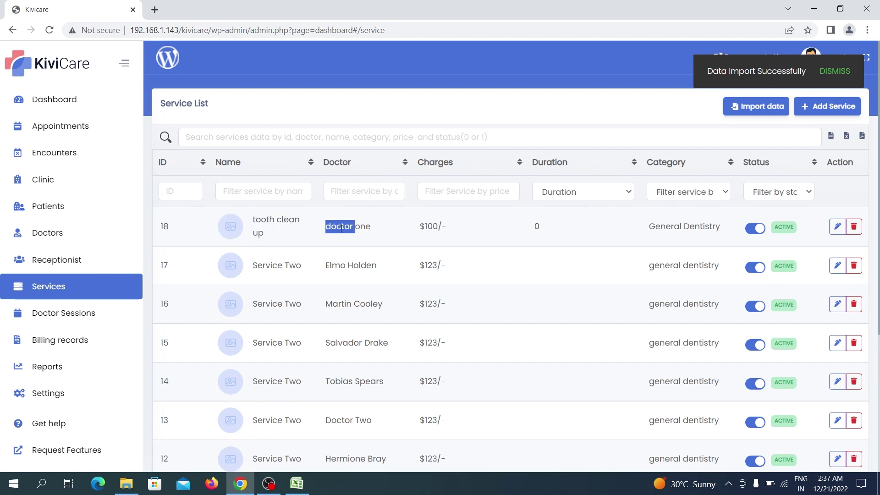